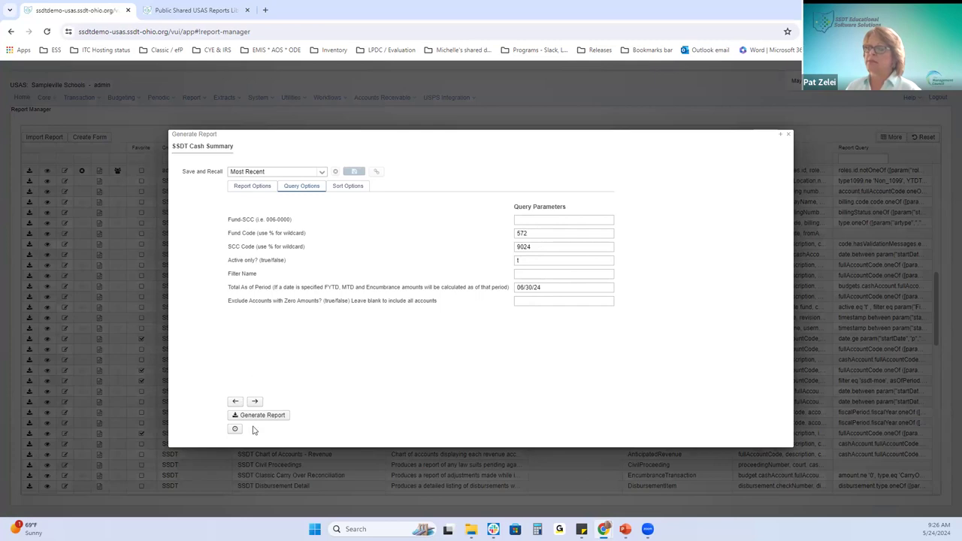
# Step: Generate the SSDT Cash Summary report with the entered query options and open the downloaded PDF to review its amounts
pyautogui.click(260, 415)
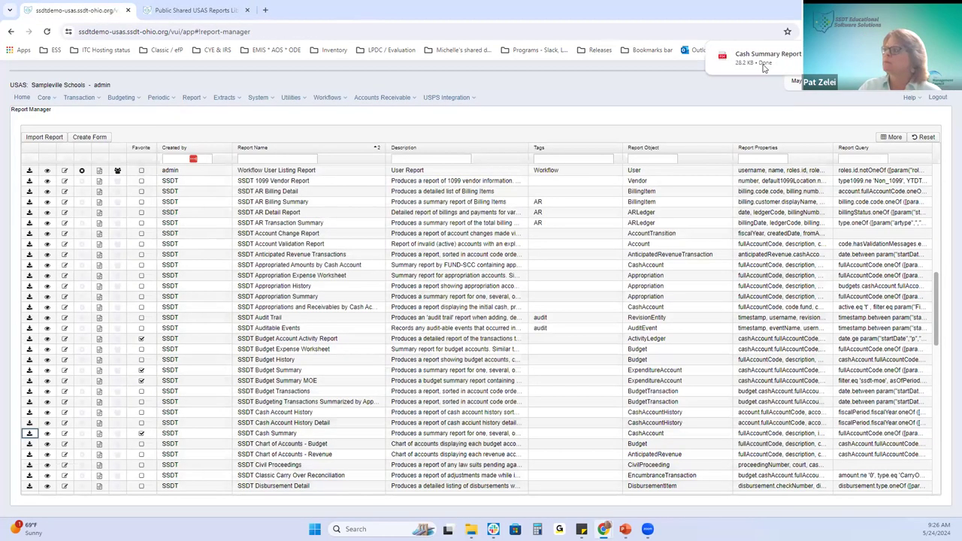
pyautogui.click(774, 56)
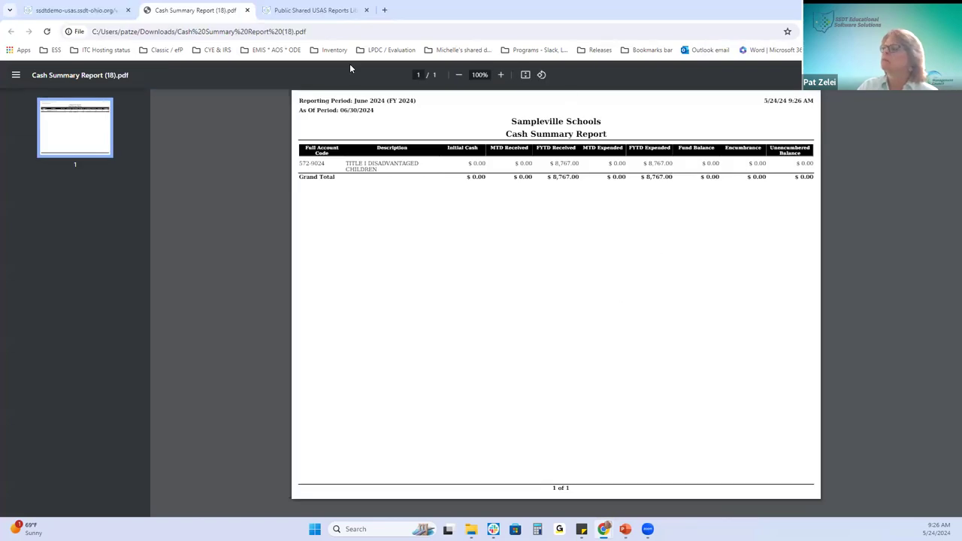
pyautogui.click(501, 75)
pyautogui.click(501, 75)
pyautogui.click(501, 76)
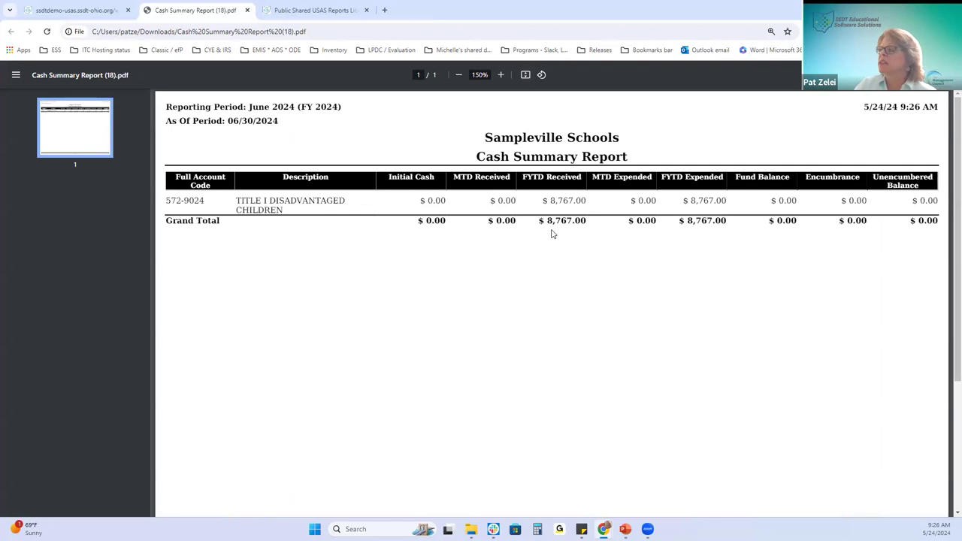
pyautogui.moveTo(590, 105); pyautogui.dragTo(554, 157)
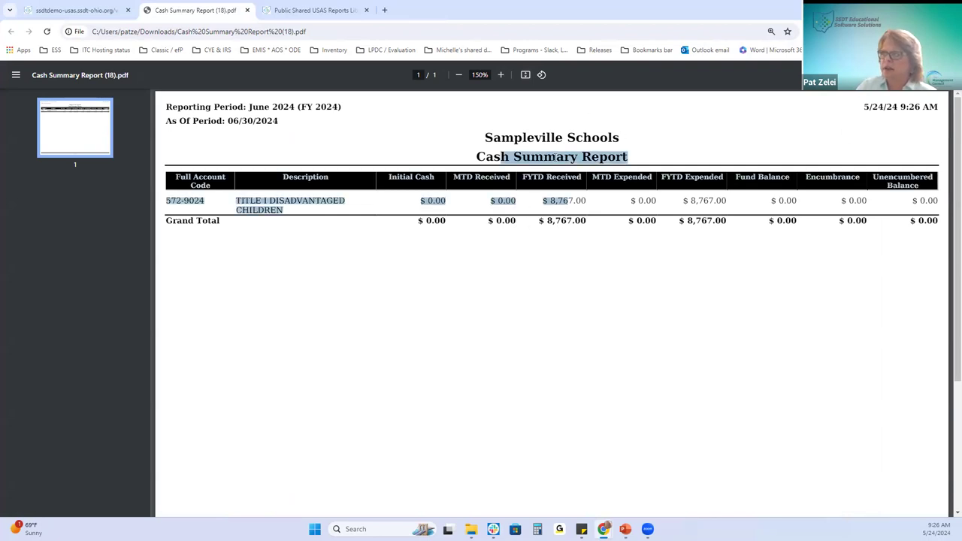
pyautogui.click(565, 263)
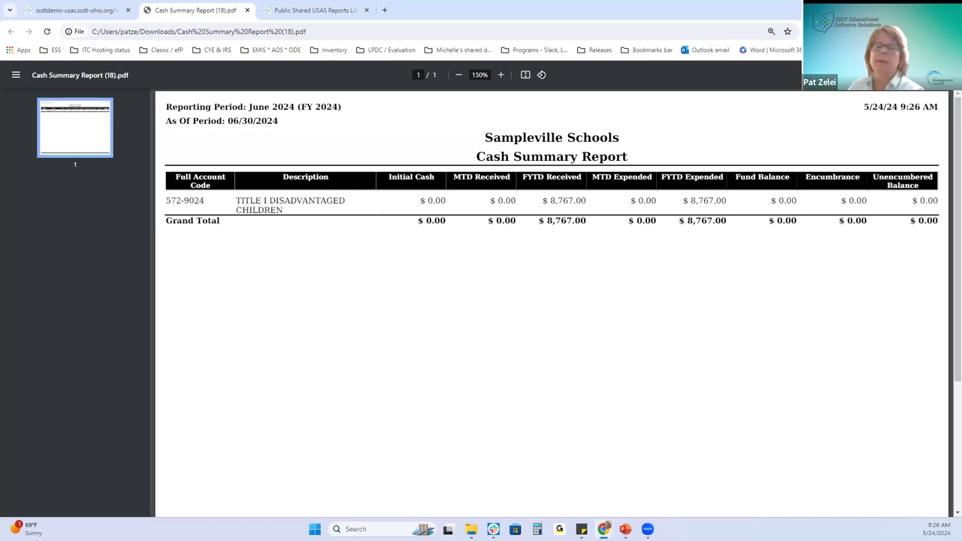
# Step: Open the Financial Detail Report in USAS and restrict it to fund 516 and SCC 9024
pyautogui.click(60, 7)
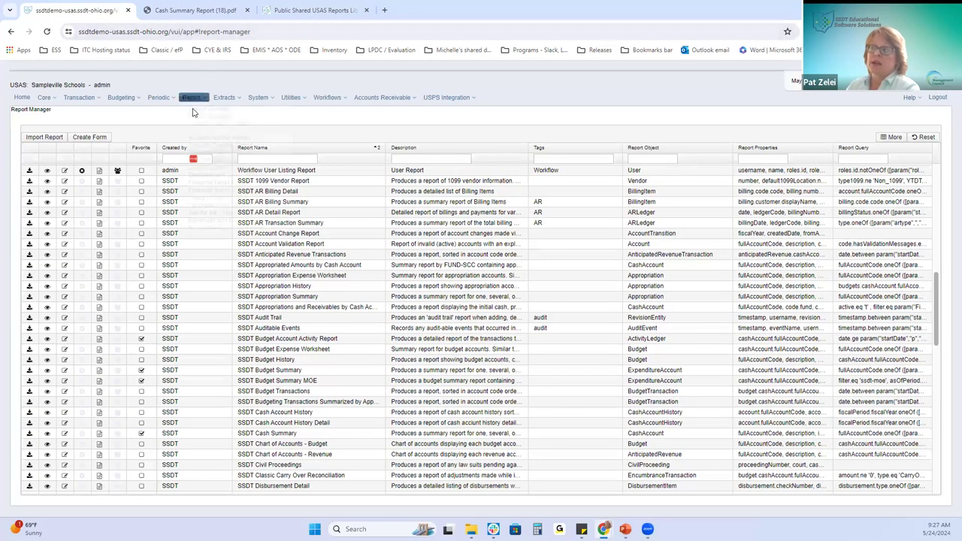
pyautogui.click(192, 98)
pyautogui.click(218, 187)
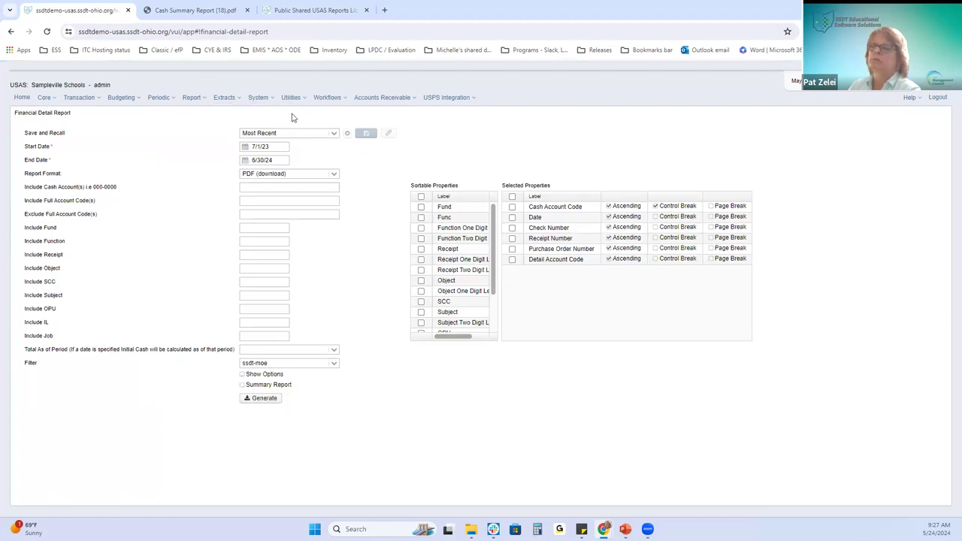
pyautogui.click(258, 230)
pyautogui.write('516')
pyautogui.press('Tab')
pyautogui.press('Tab')
pyautogui.press('Tab')
pyautogui.press('Tab')
pyautogui.write('9024')
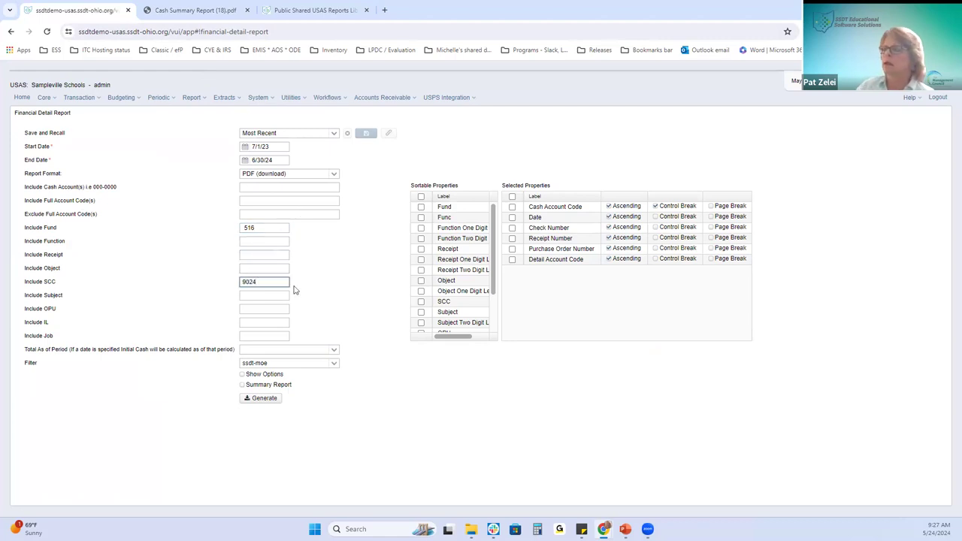
# Step: Clear the report's ssdt-moe filter and generate the Financial Detail Report, closing its PDF after viewing
pyautogui.click(318, 362)
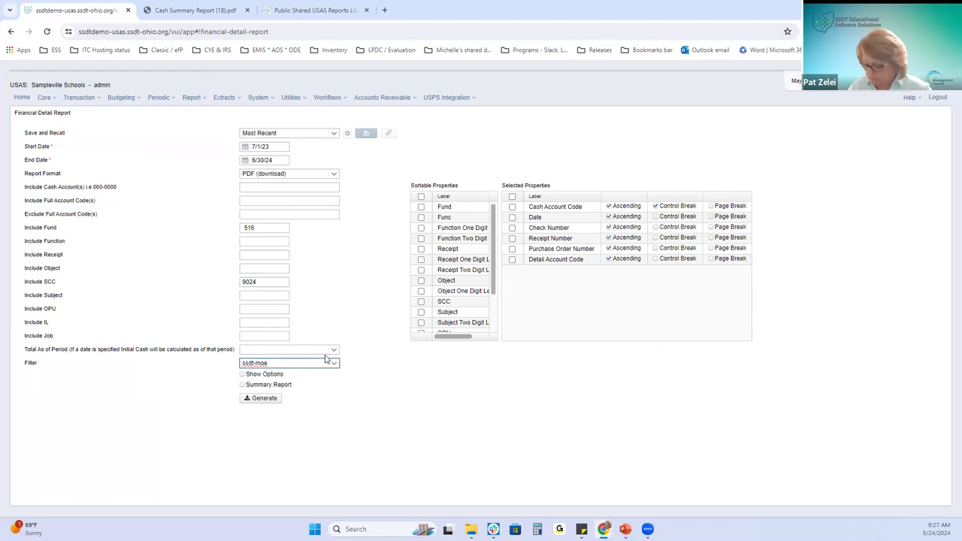
pyautogui.press('BackSpace')
pyautogui.press('BackSpace')
pyautogui.press('BackSpace')
pyautogui.press('BackSpace')
pyautogui.press('BackSpace')
pyautogui.press('BackSpace')
pyautogui.press('BackSpace')
pyautogui.press('BackSpace')
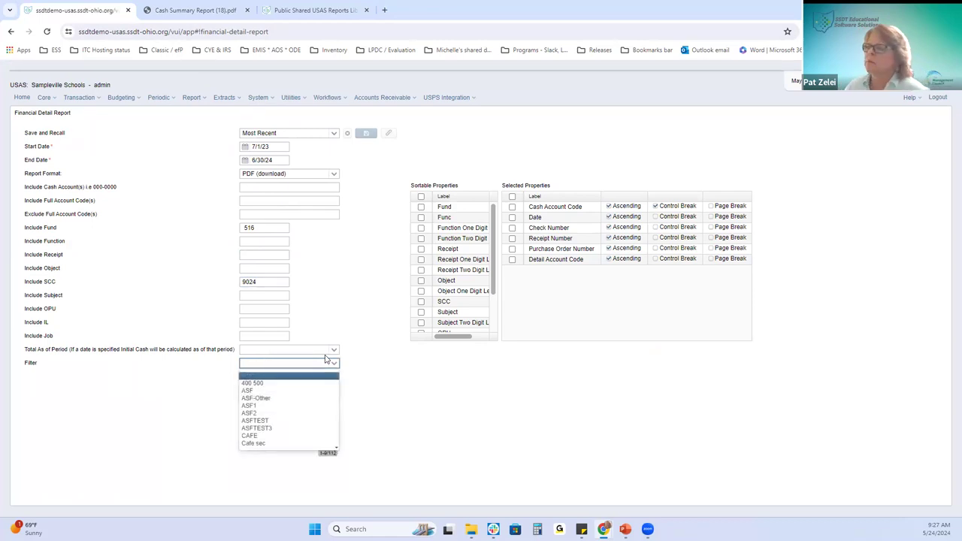
pyautogui.click(323, 376)
pyautogui.click(263, 397)
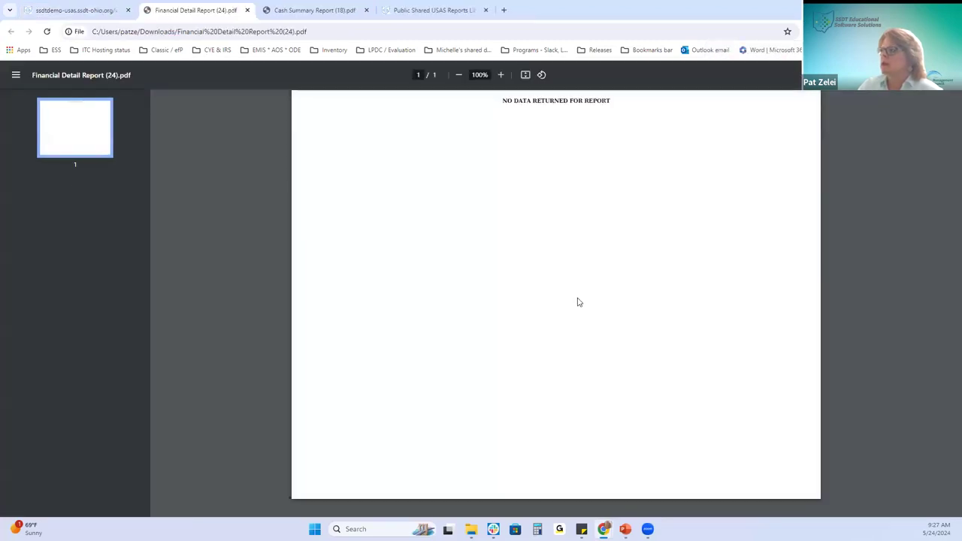
pyautogui.click(247, 10)
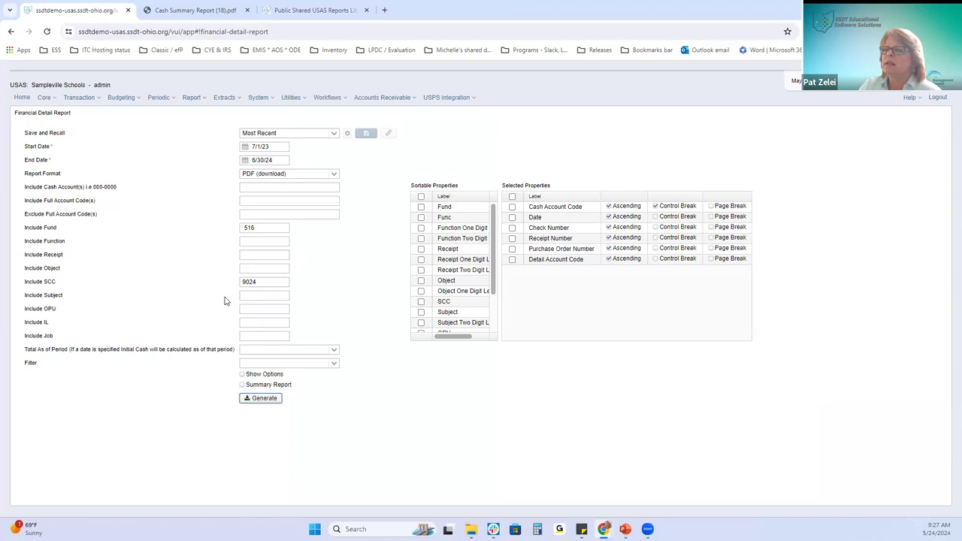
# Step: Re-enter 516 as the included fund, generate the Financial Detail Report again and review the reimbursement lines in its PDF
pyautogui.doubleClick(269, 229)
pyautogui.write('516')
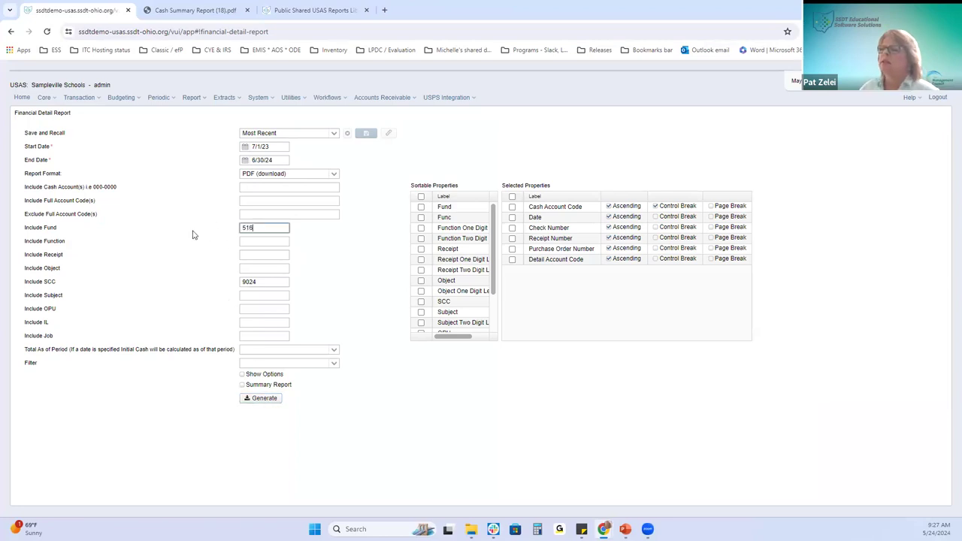
pyautogui.click(256, 400)
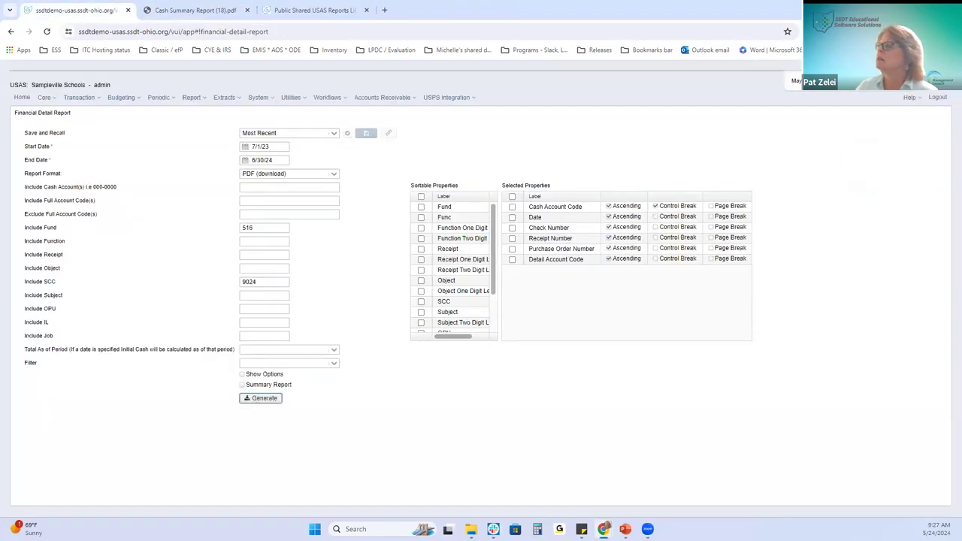
pyautogui.click(764, 80)
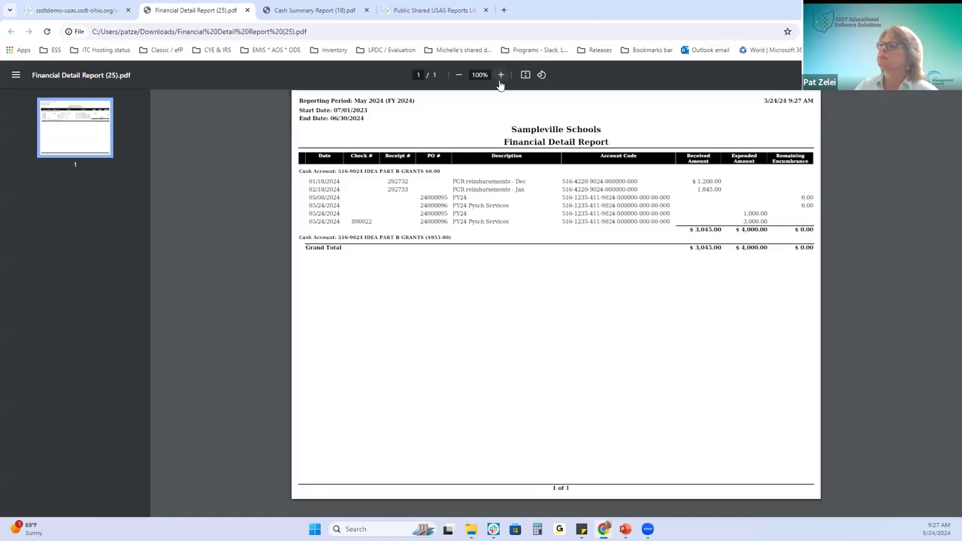
pyautogui.click(499, 77)
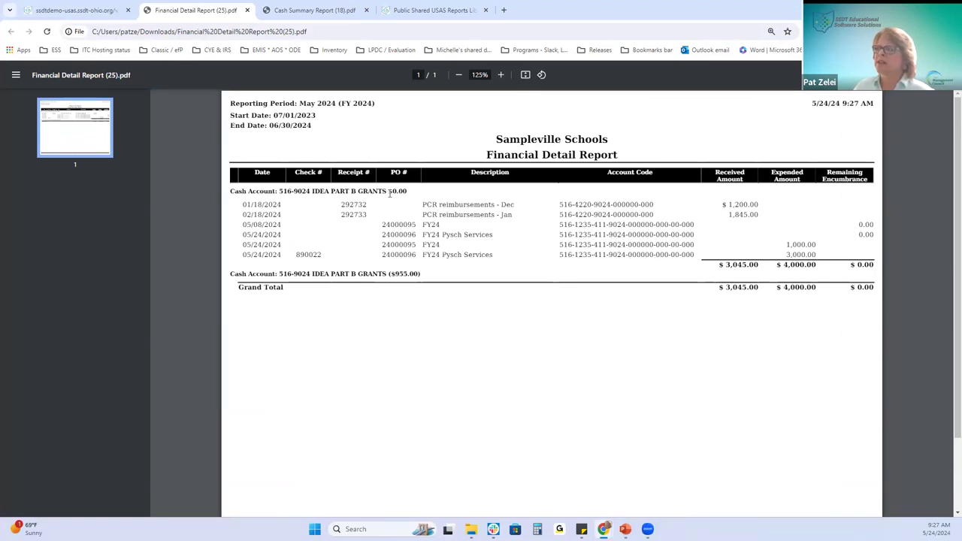
pyautogui.moveTo(420, 218); pyautogui.dragTo(497, 218)
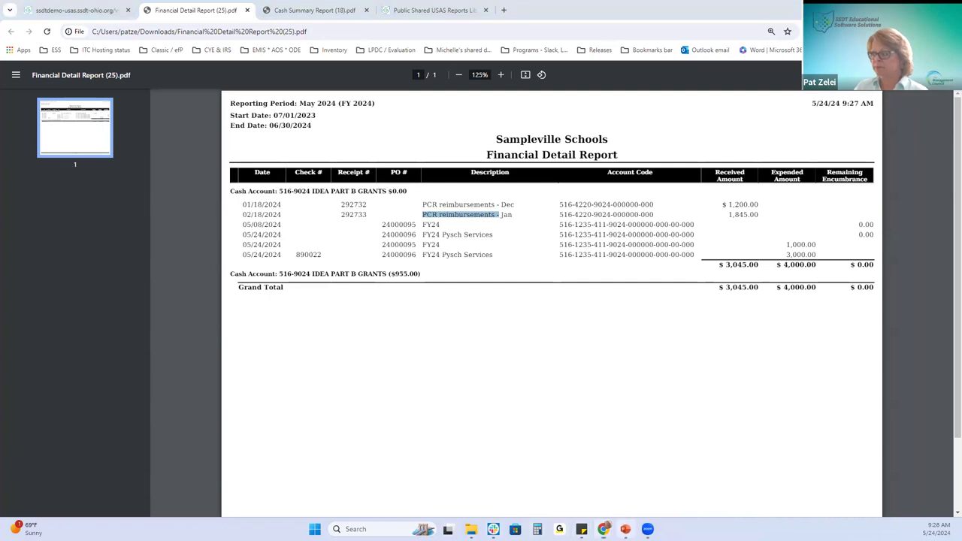
# Step: Switch to the PowerPoint presentation and advance from the Grant balancing / CCIP slide to the Questions? slide
pyautogui.hotkey('alt', 'Tab')
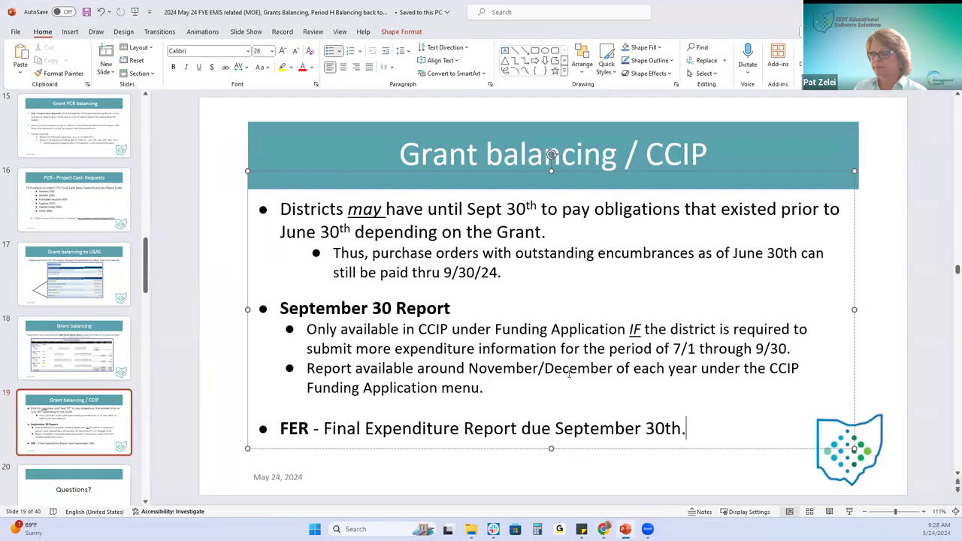
pyautogui.scroll(-1, 569, 374)
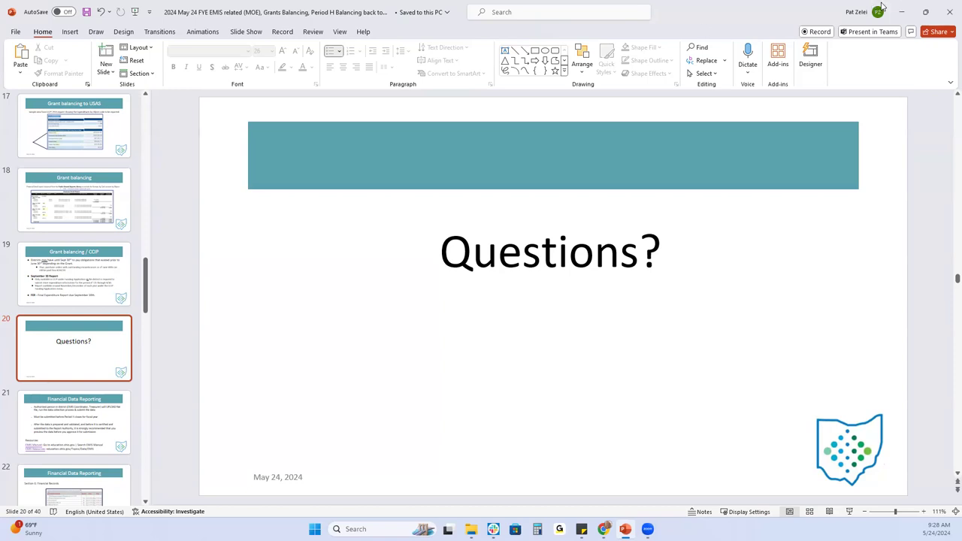
# Step: Return to the Financial Detail Report form in Chrome and set its end date to 8/30/24
pyautogui.hotkey('alt', 'Tab')
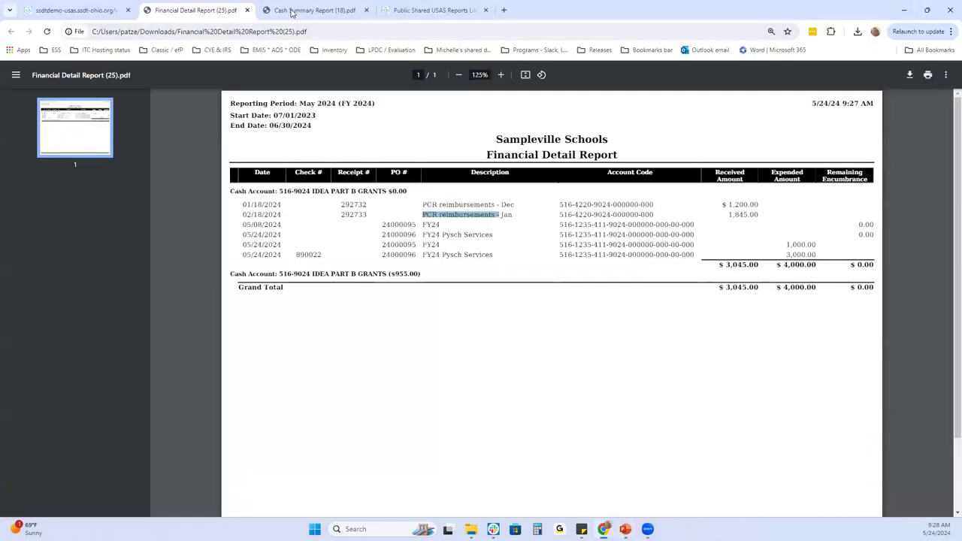
pyautogui.click(65, 8)
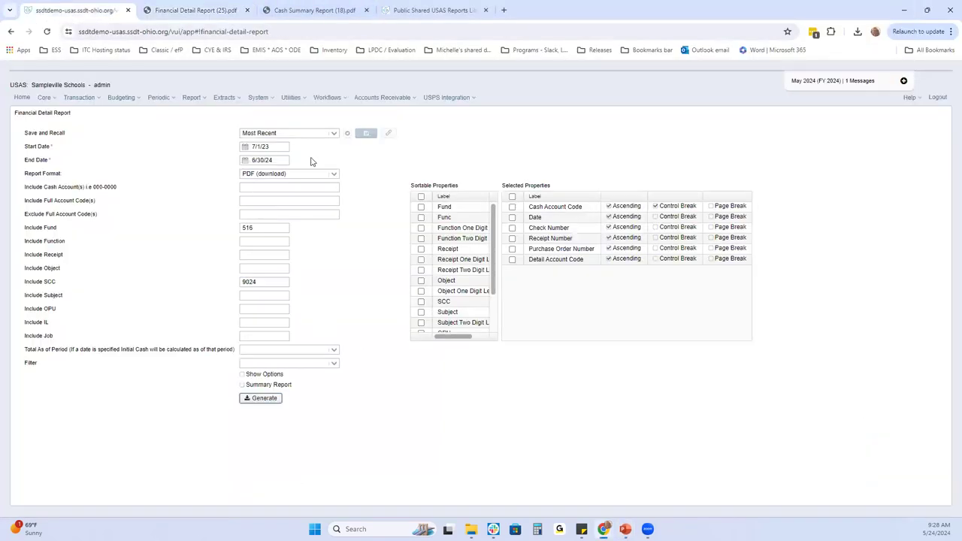
pyautogui.click(248, 161)
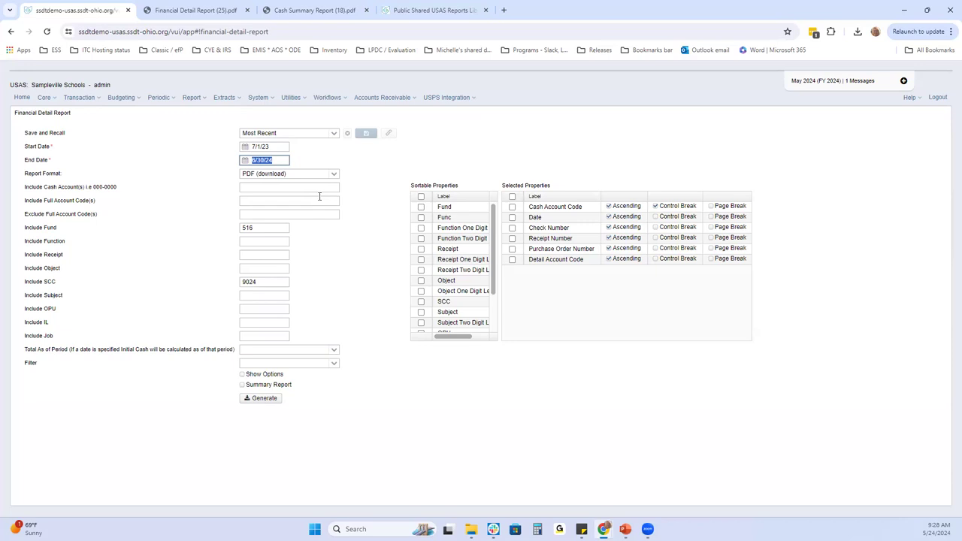
pyautogui.doubleClick(270, 227)
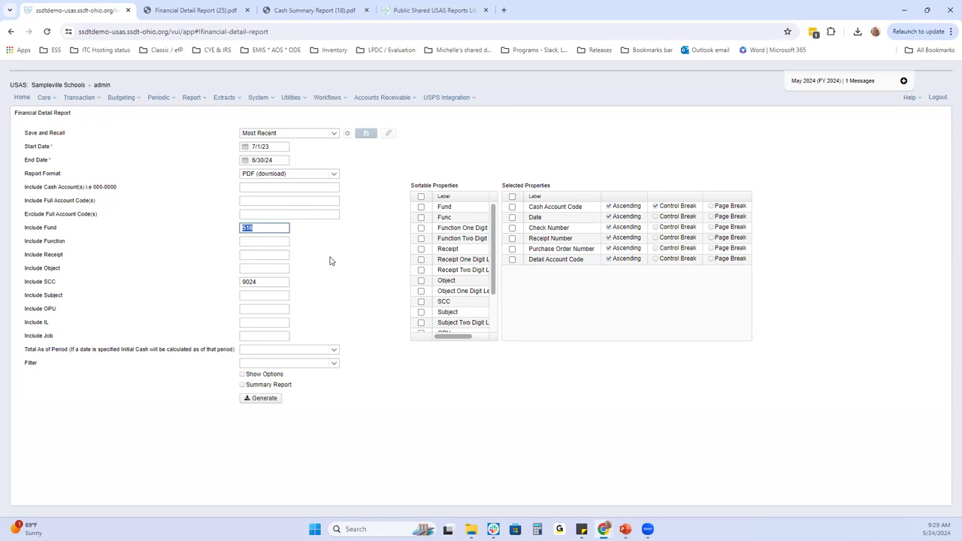
pyautogui.click(275, 159)
pyautogui.hotkey('ctrl', 'a')
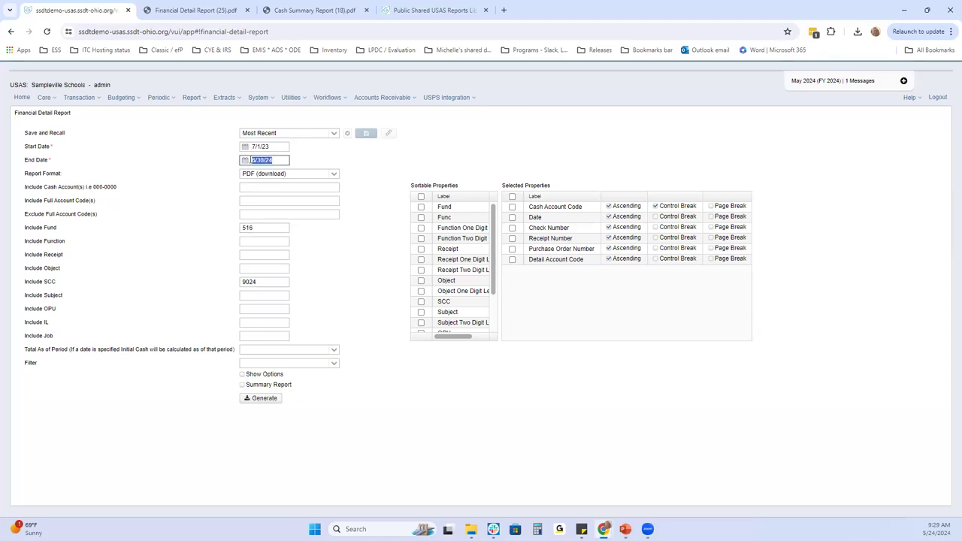
pyautogui.write('083024')
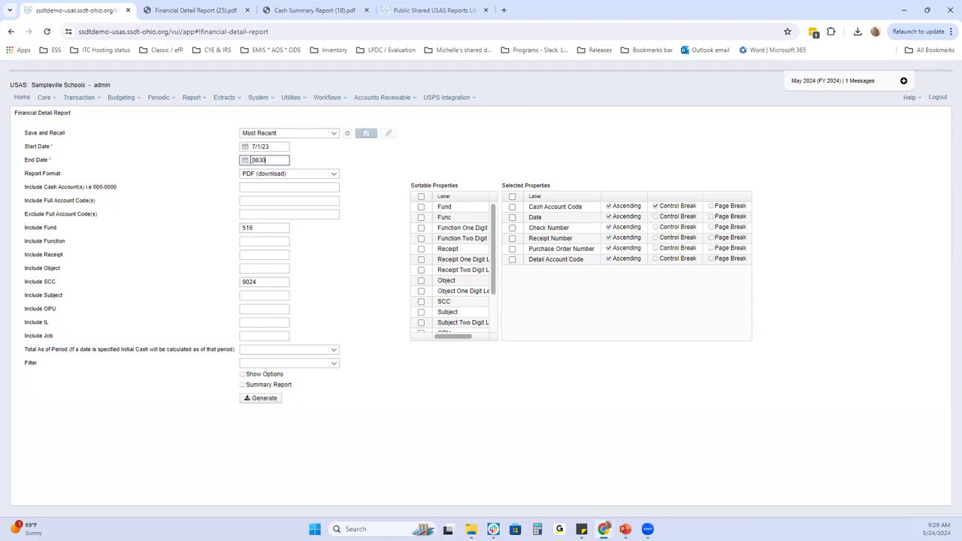
pyautogui.click(286, 227)
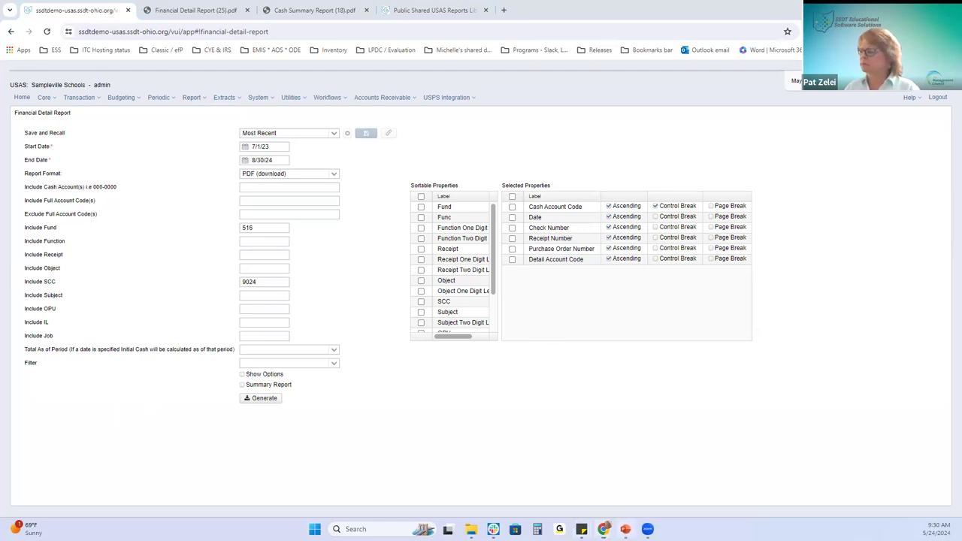
# Step: Switch back to the PowerPoint presentation and advance past the Questions? slide
pyautogui.click(625, 529)
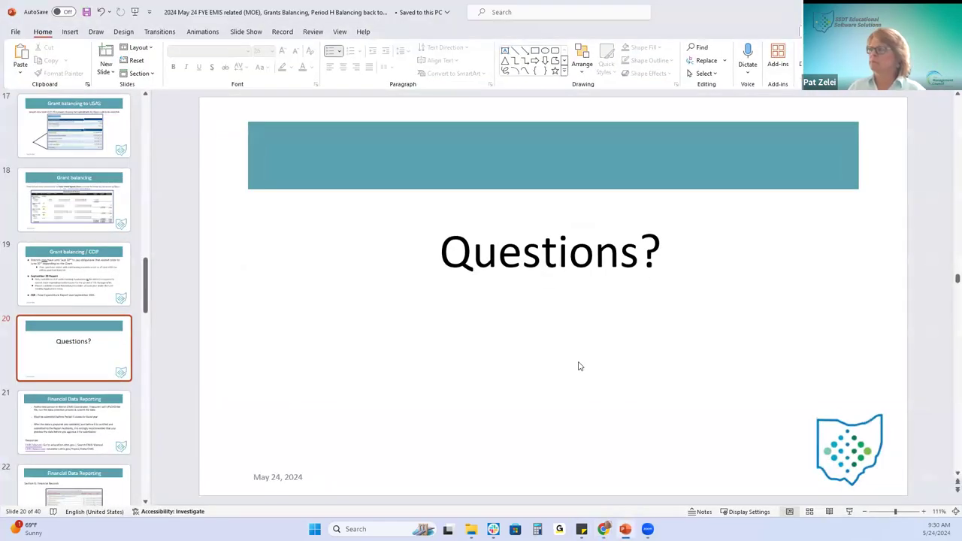
pyautogui.scroll(-1, 578, 366)
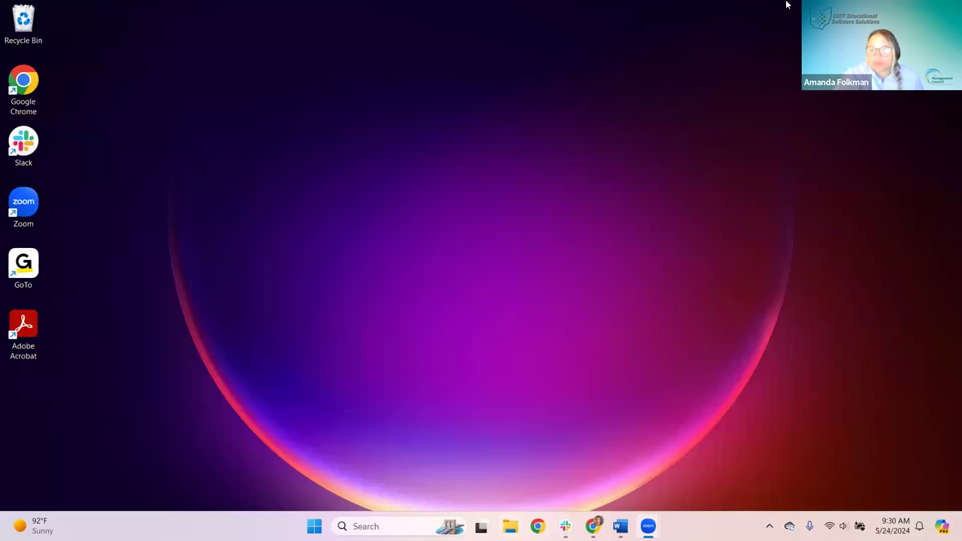
# Step: Switch to the Chrome window with the Google Slides presentation and close the EMIS Manual and Chapter 6 Element List pages
pyautogui.hotkey('alt', 'Tab')
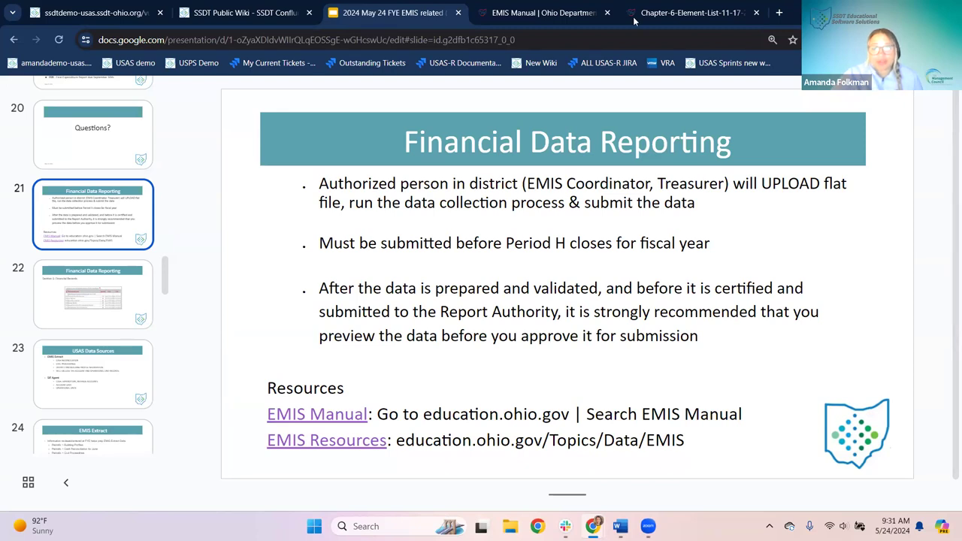
pyautogui.click(607, 13)
pyautogui.click(607, 13)
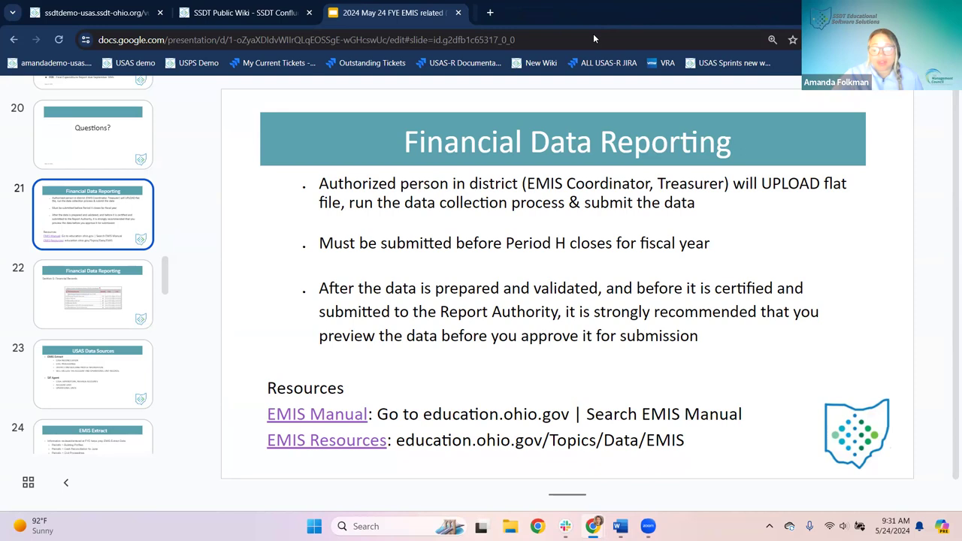